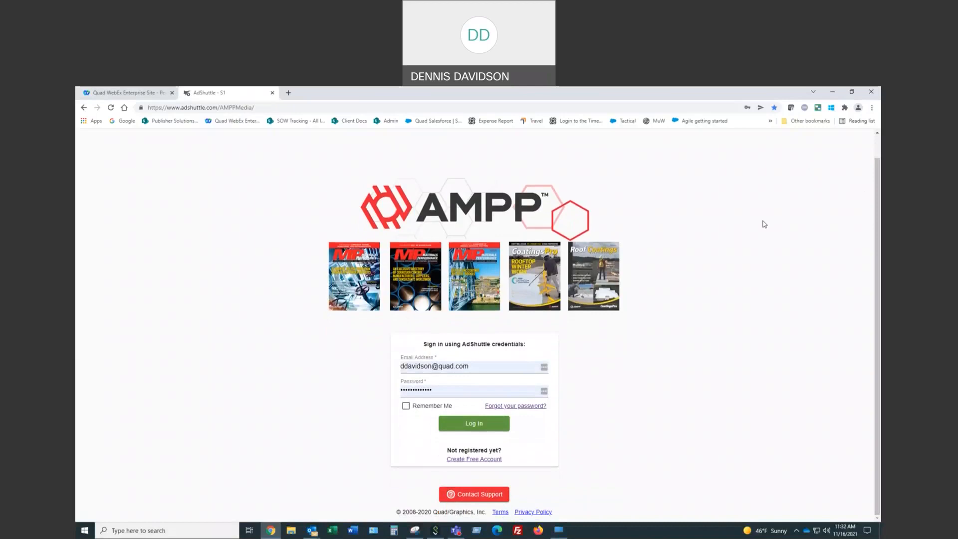
- Look over the form for creating a new free account and close it without registering
left_click(465, 460)
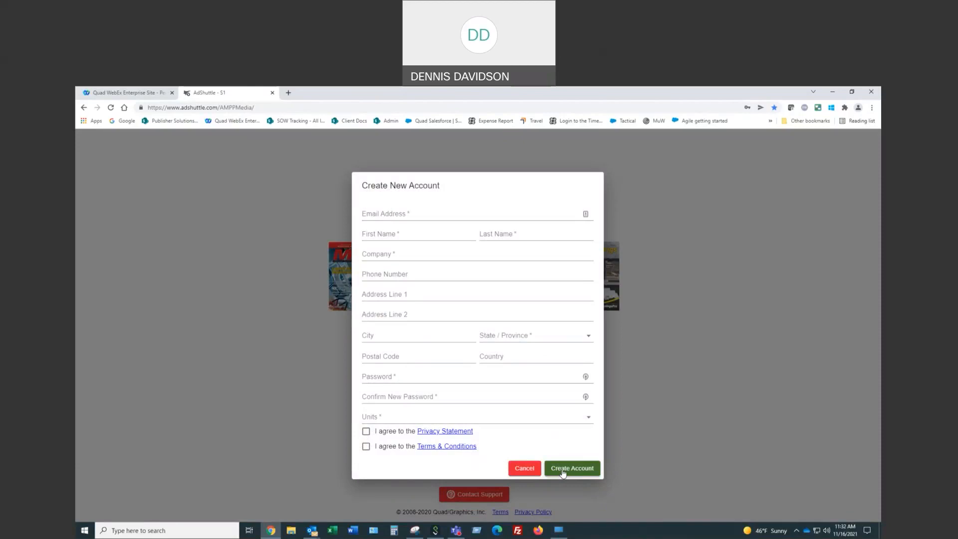
left_click(529, 470)
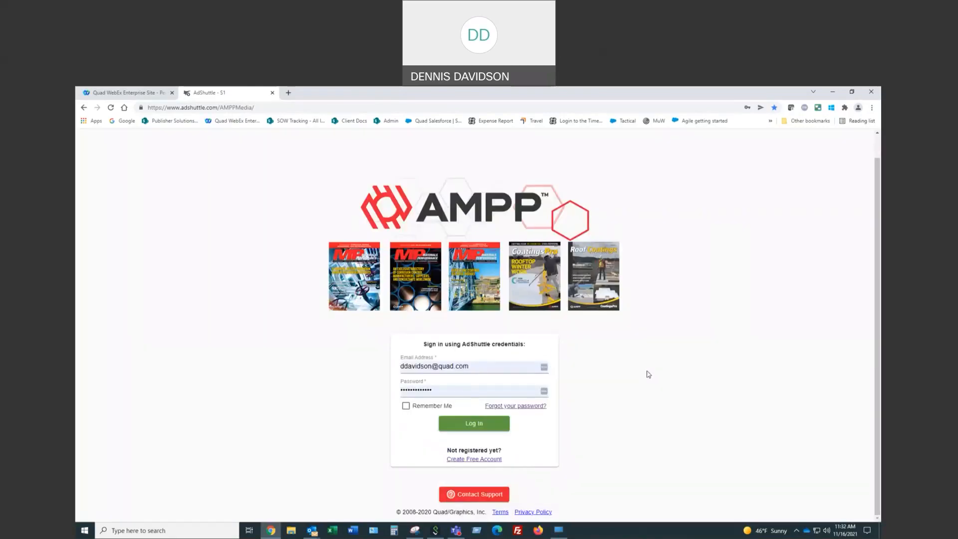
- Log in to the AMPP ad portal with the saved e-mail address and password
left_click(481, 366)
left_click(466, 393)
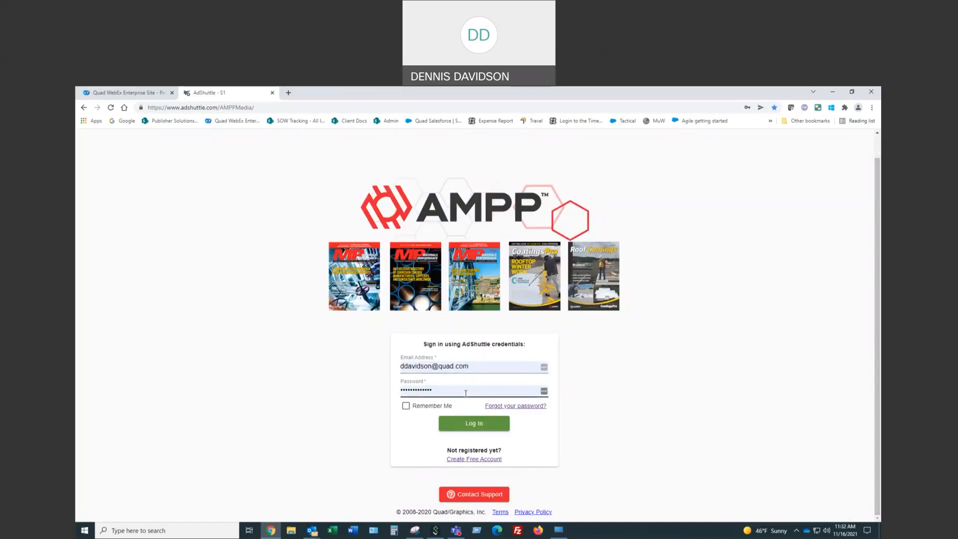
left_click(472, 431)
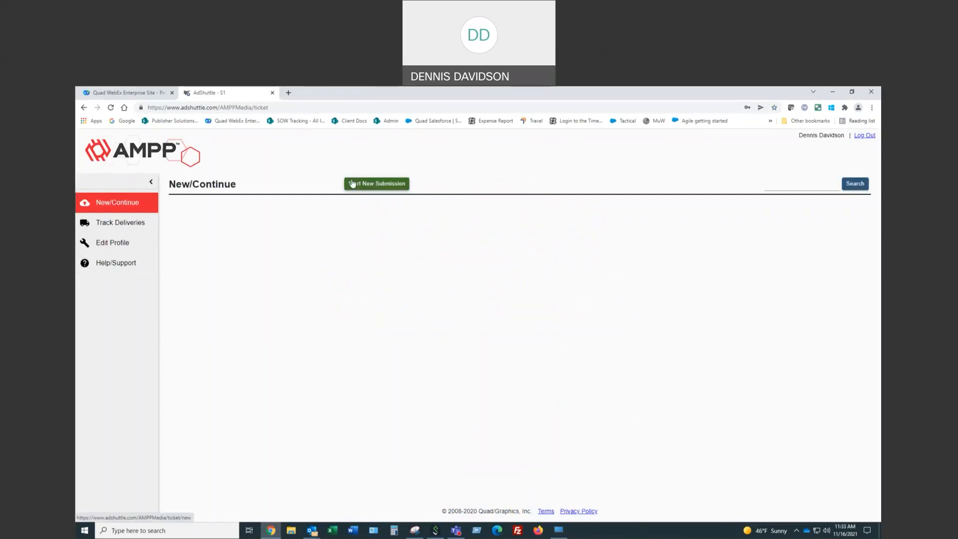
- View the Track Deliveries, Edit Profile and Help/Support pages one after another
left_click(134, 224)
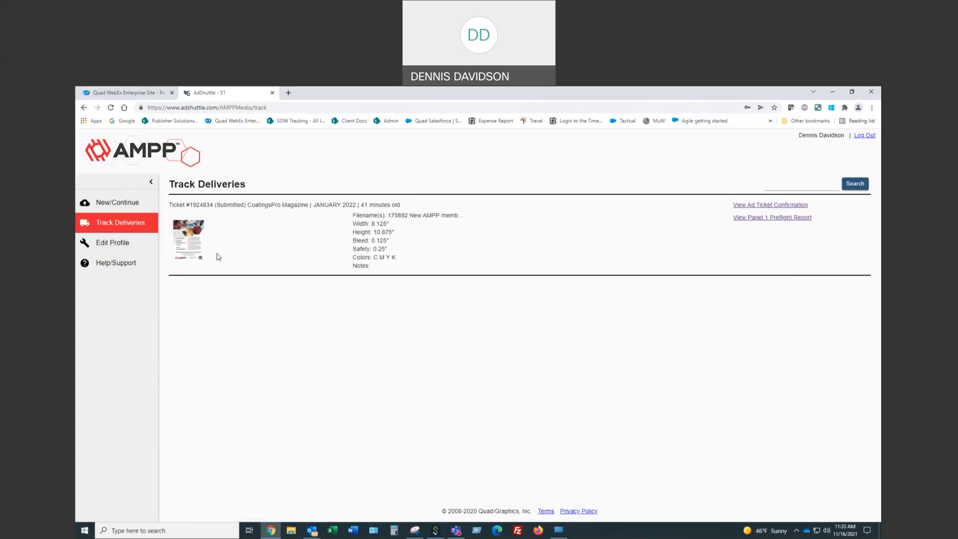
left_click(124, 251)
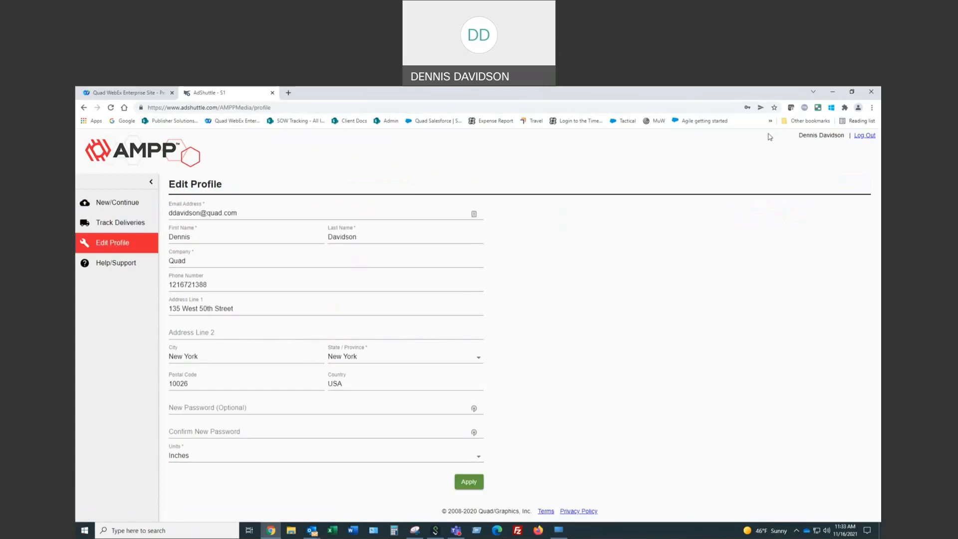
left_click(130, 267)
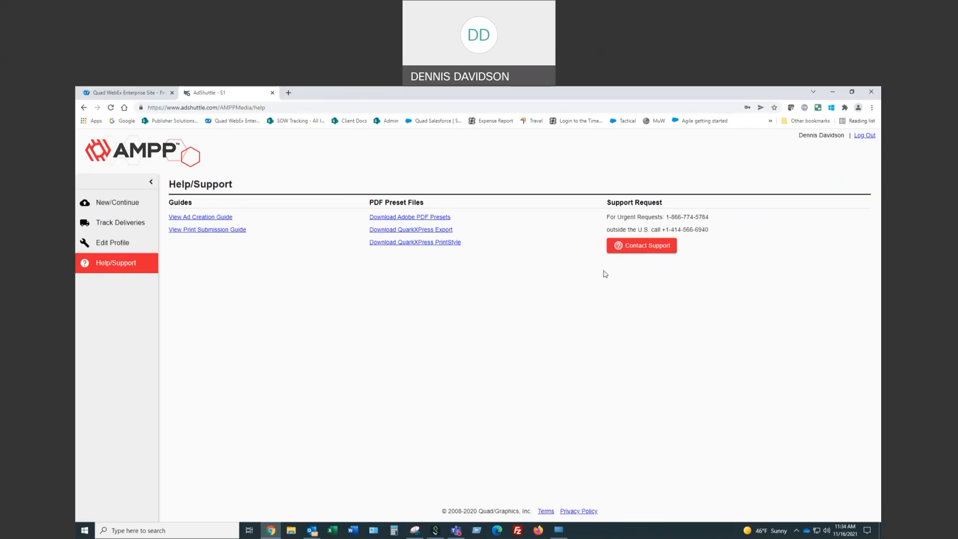
- Try out a support request with the type Other and cancel it without sending
left_click(644, 247)
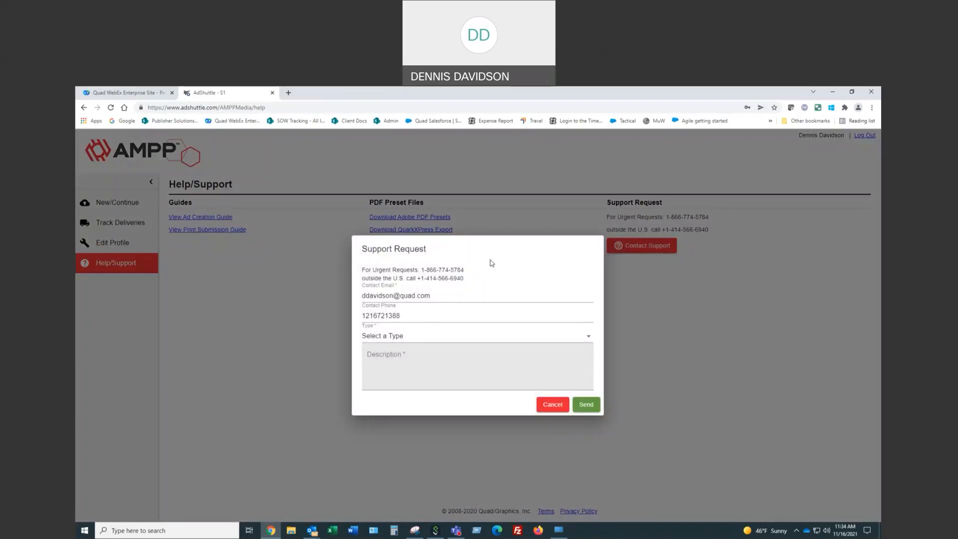
left_click(438, 340)
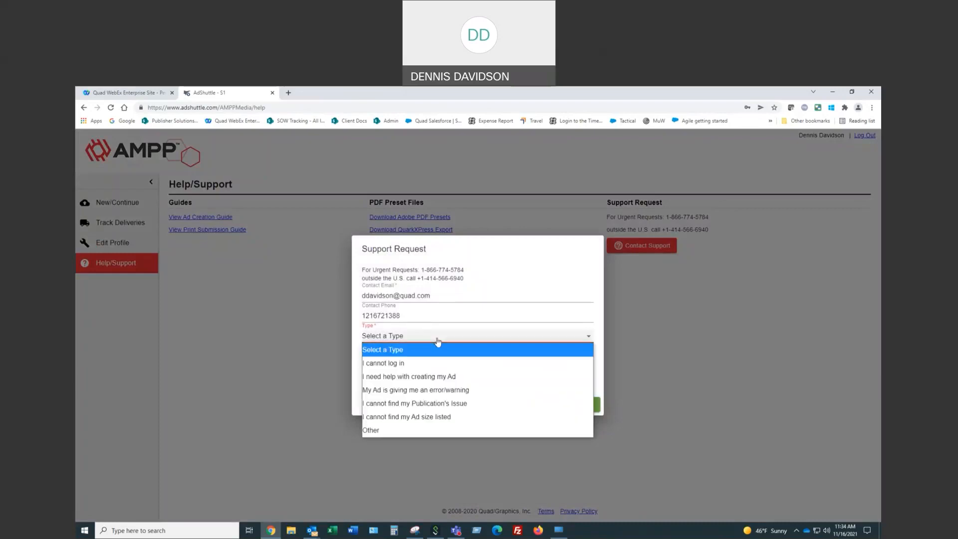
left_click(393, 430)
left_click(390, 362)
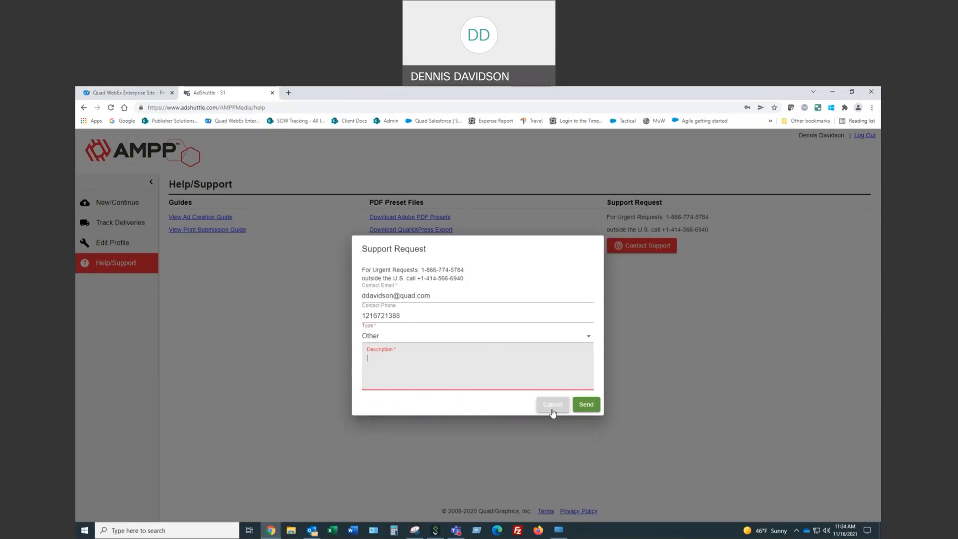
left_click(553, 406)
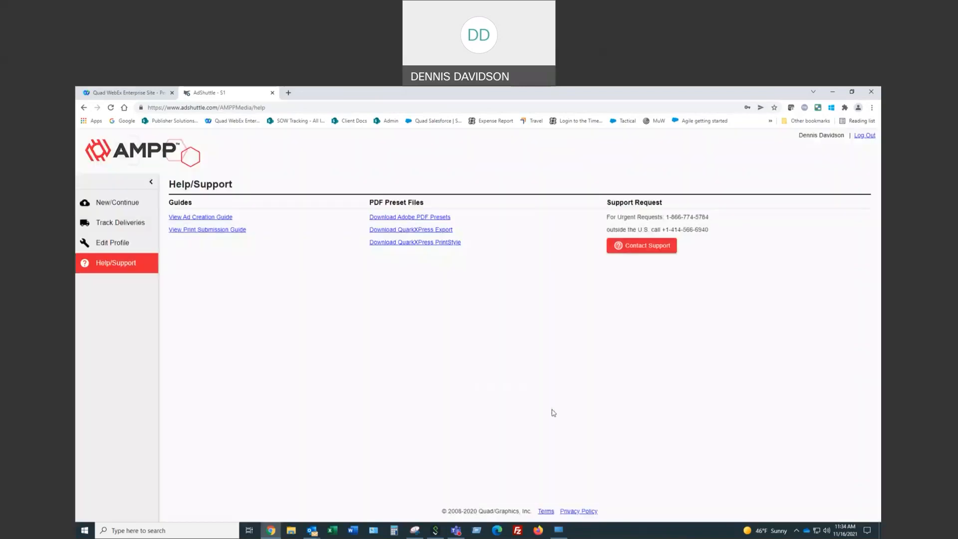
- Start a new submission for CoatingsPro Magazine and choose the JANUARY 2022 issue
left_click(116, 205)
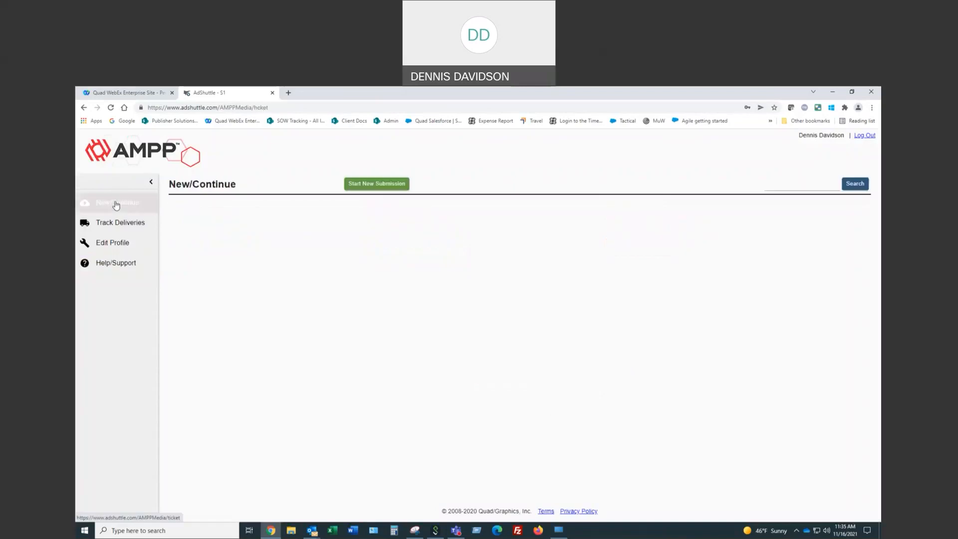
left_click(376, 186)
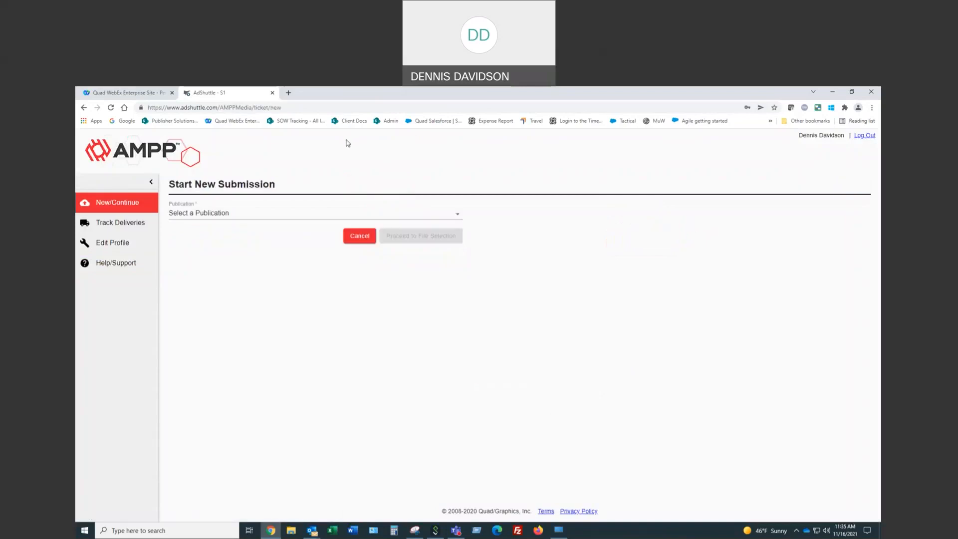
left_click(244, 218)
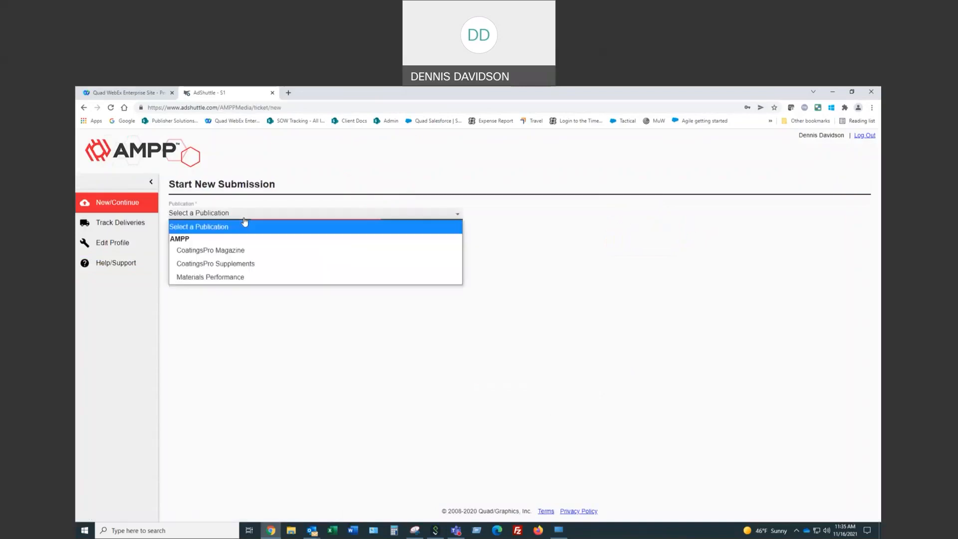
left_click(238, 252)
left_click(202, 239)
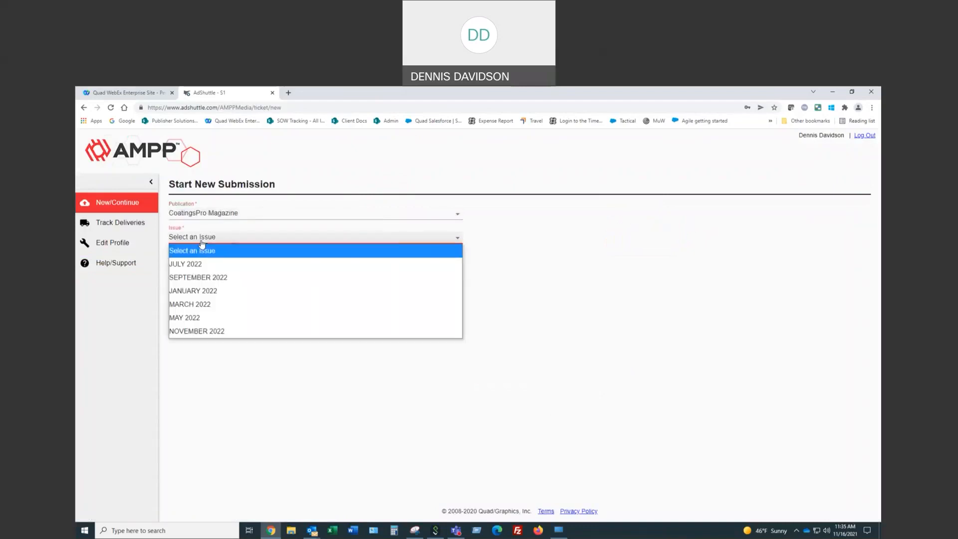
left_click(210, 291)
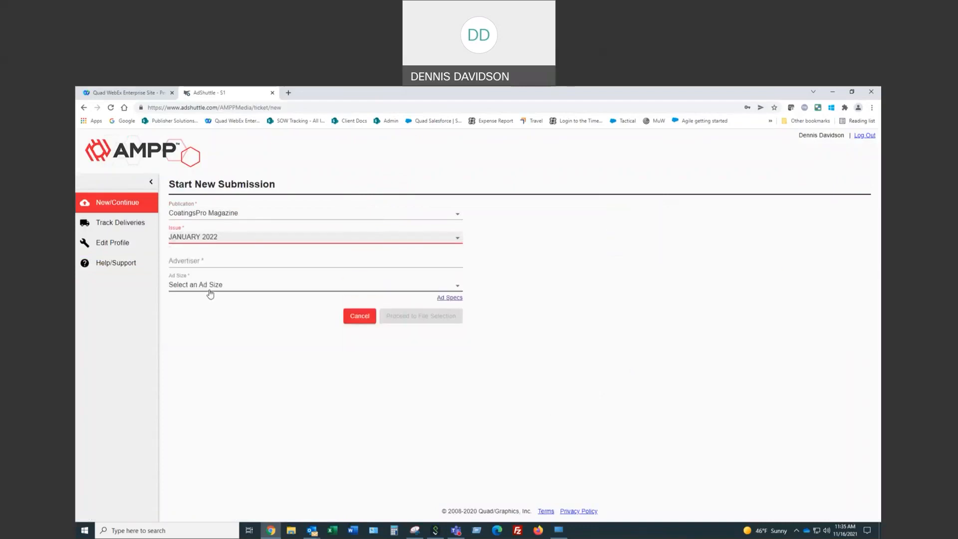
- Enter New Ad as the advertiser and choose Full Page Bleed as the ad size
left_click(214, 257)
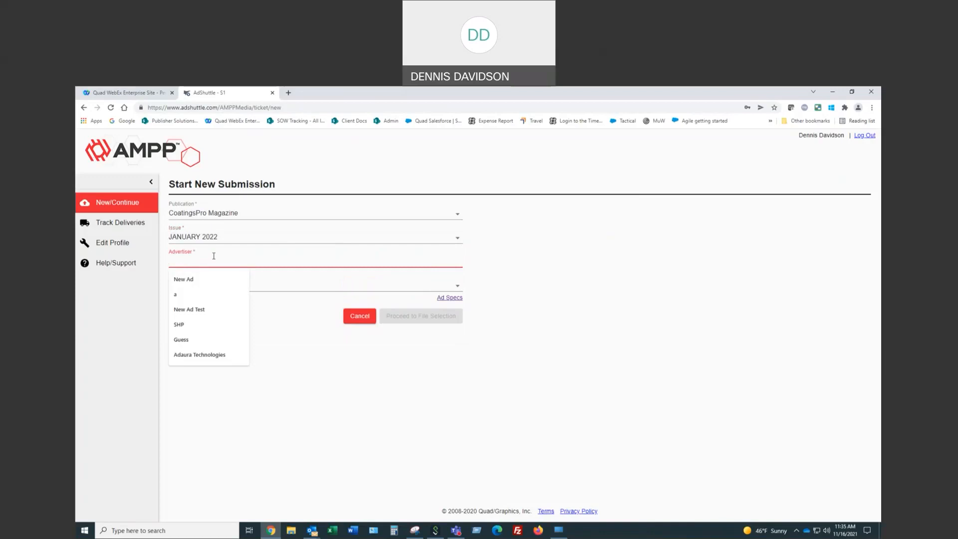
left_click(199, 282)
left_click(232, 289)
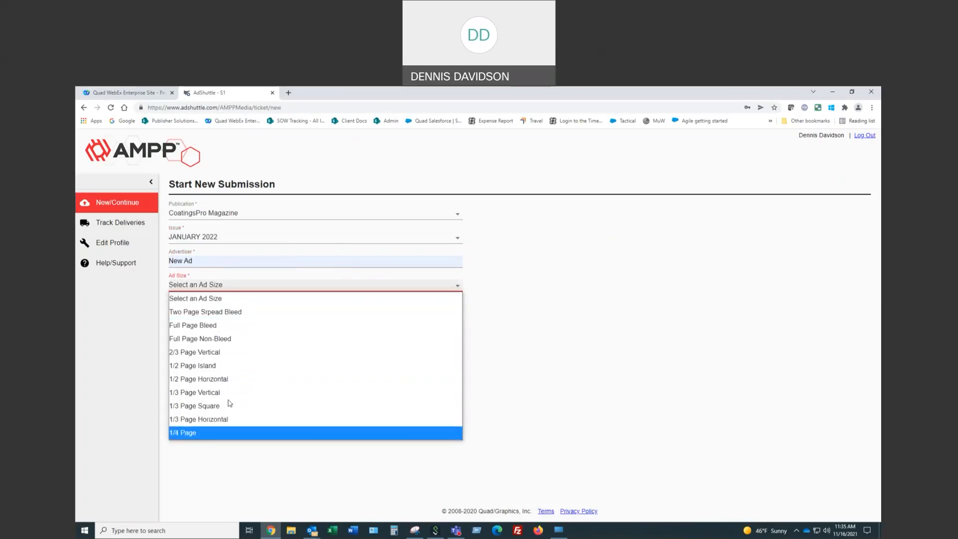
left_click(226, 329)
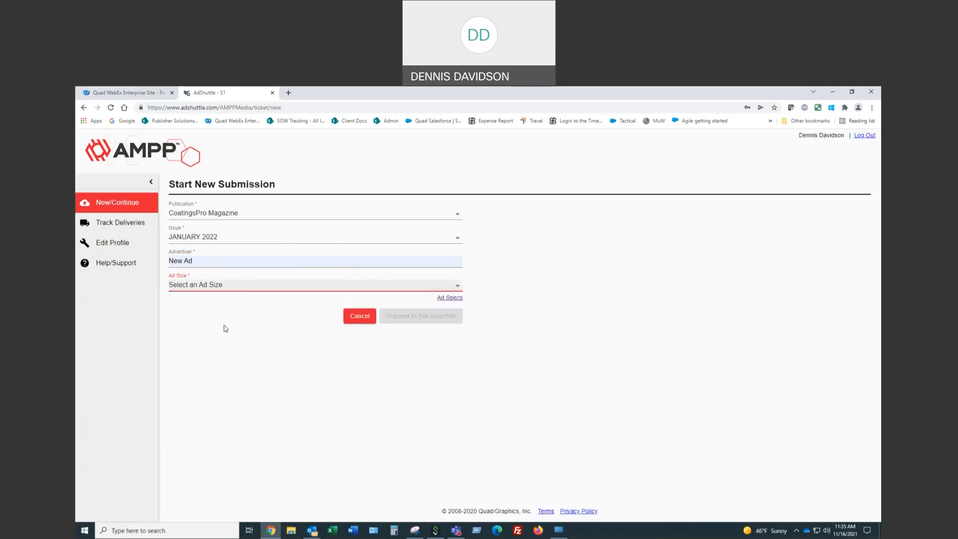
- Enter the headline "Headline" and the product "Prod.", leave the notes empty and proceed to file selection
left_click(207, 376)
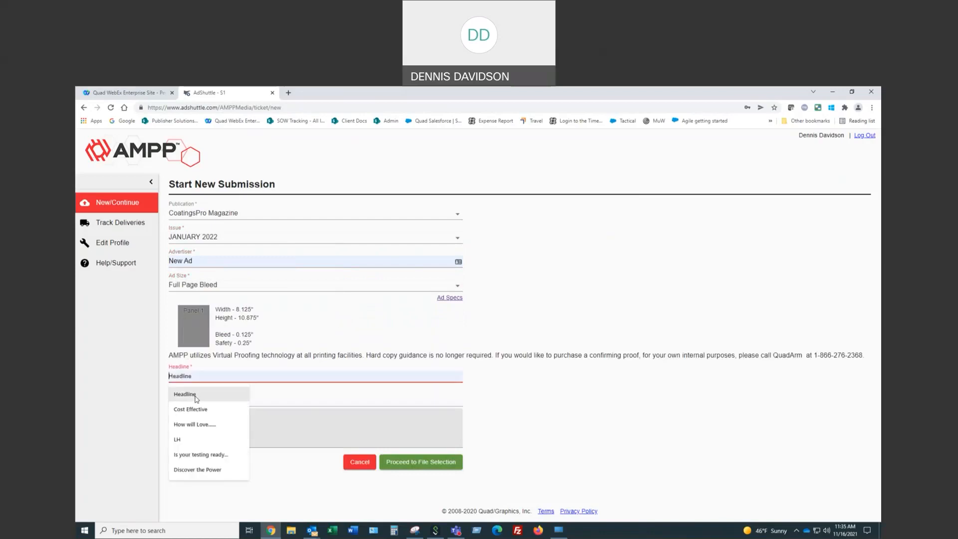
left_click(200, 397)
left_click(199, 403)
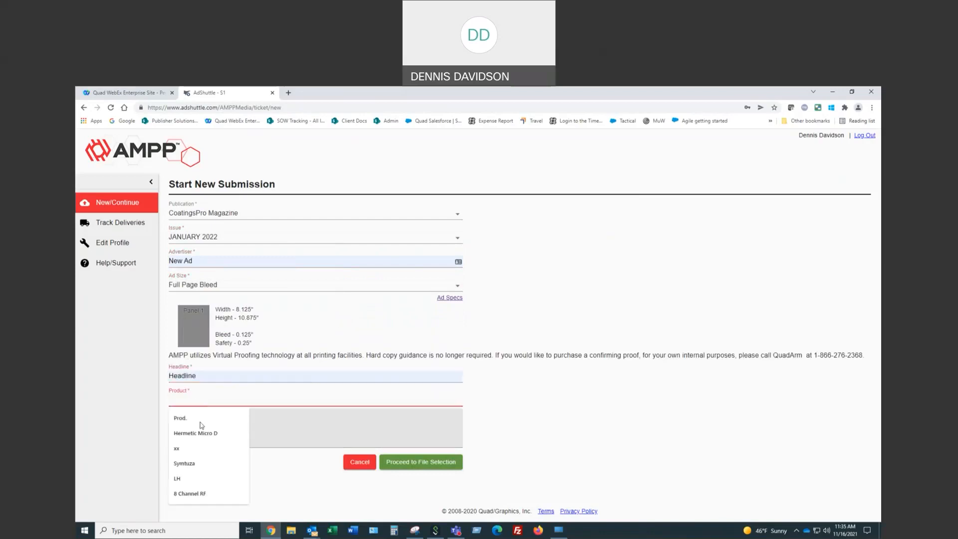
left_click(201, 423)
left_click(210, 428)
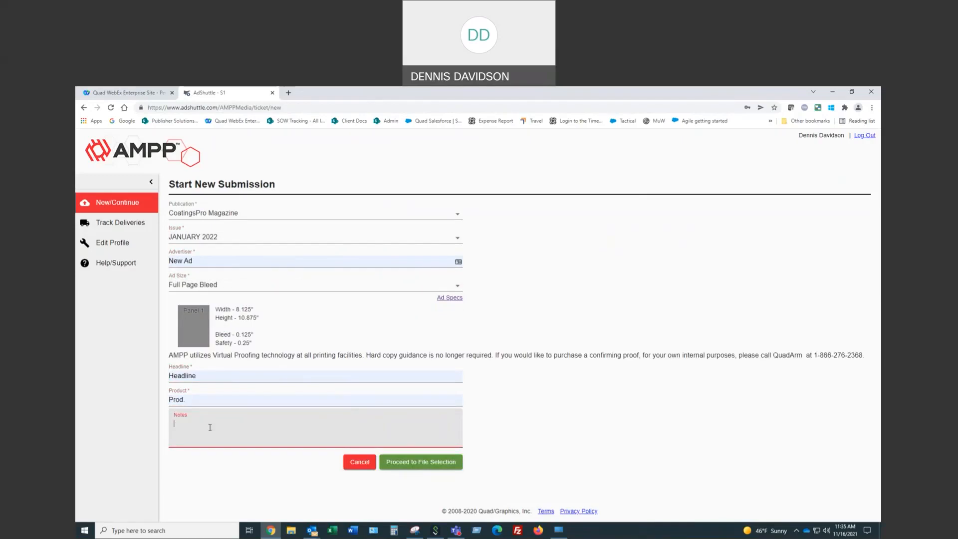
left_click(412, 467)
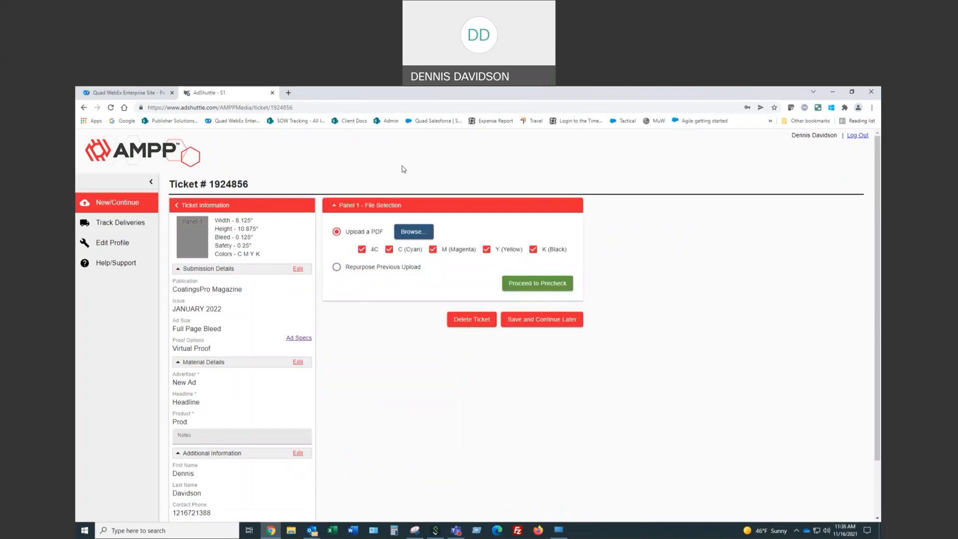
- Attach the PDF "175892 New AMPP member model MP Ad (1).pdf" from the Demo folder and proceed to the precheck
left_click(414, 232)
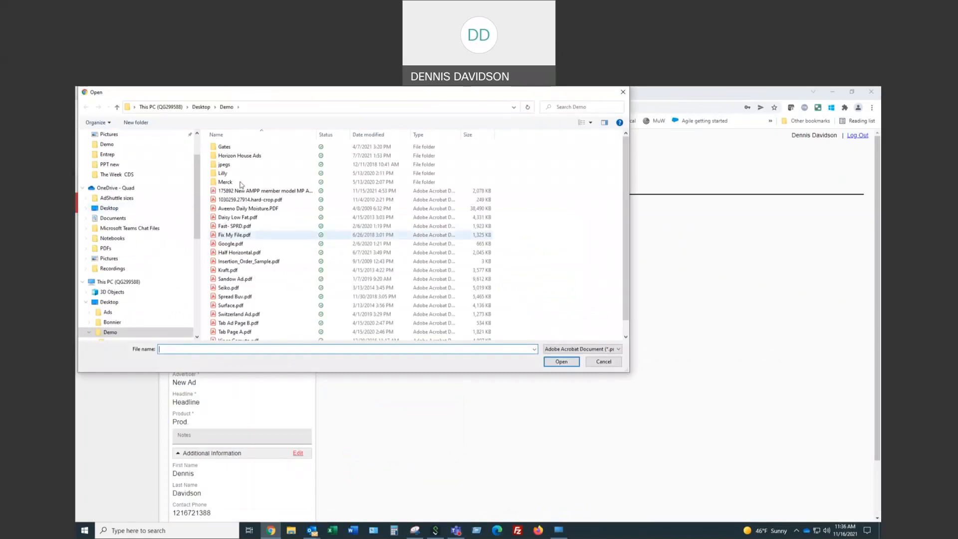
left_click(238, 191)
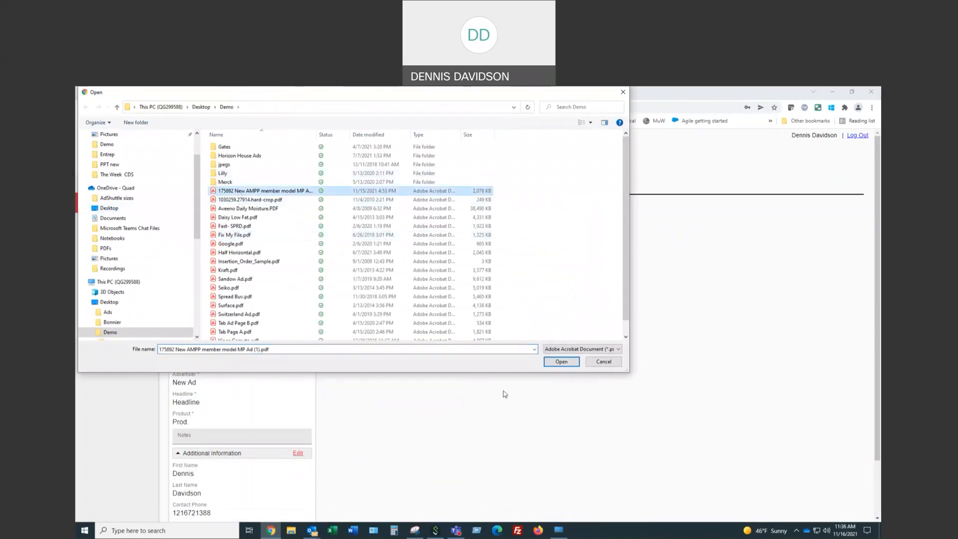
left_click(570, 365)
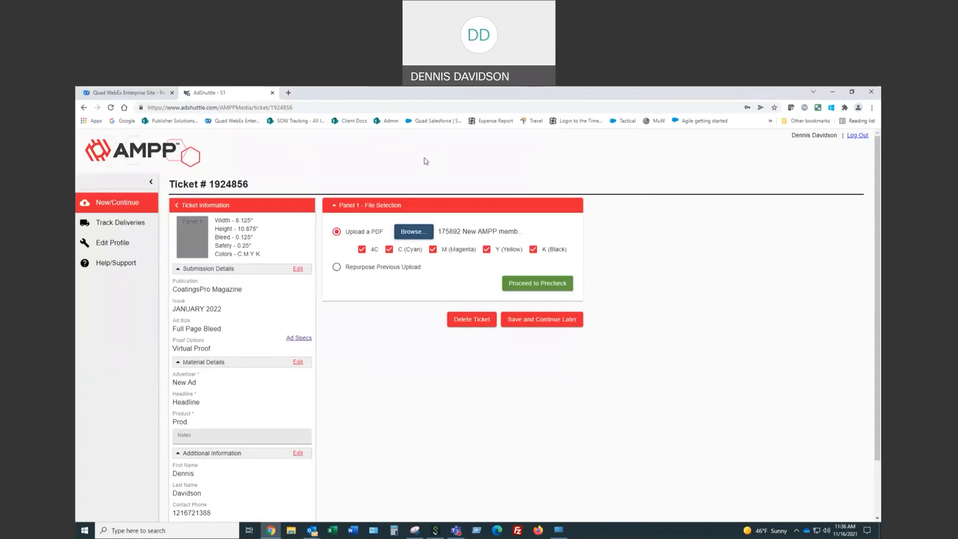
left_click(545, 283)
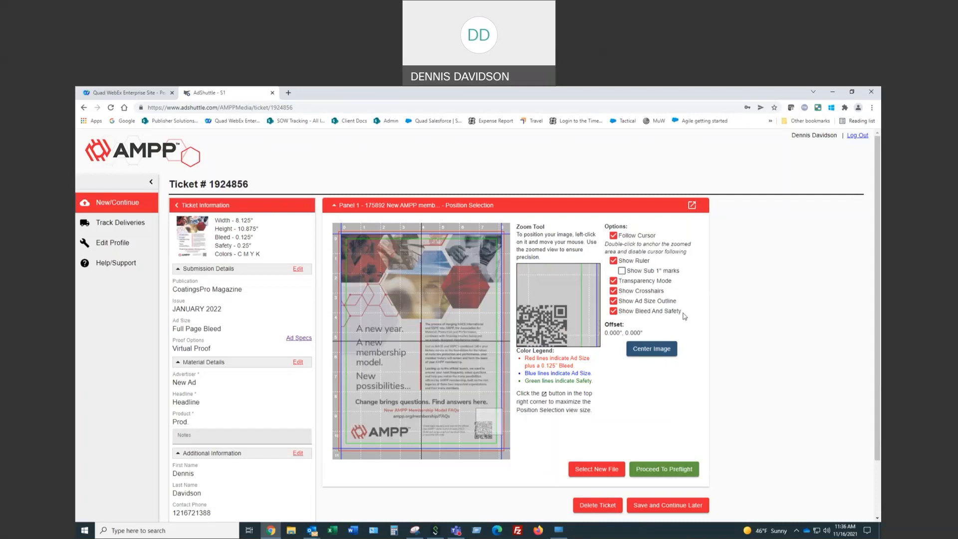
- Turn off Transparency Mode for the ad preview and maximize the Position Selection view
left_click(613, 281)
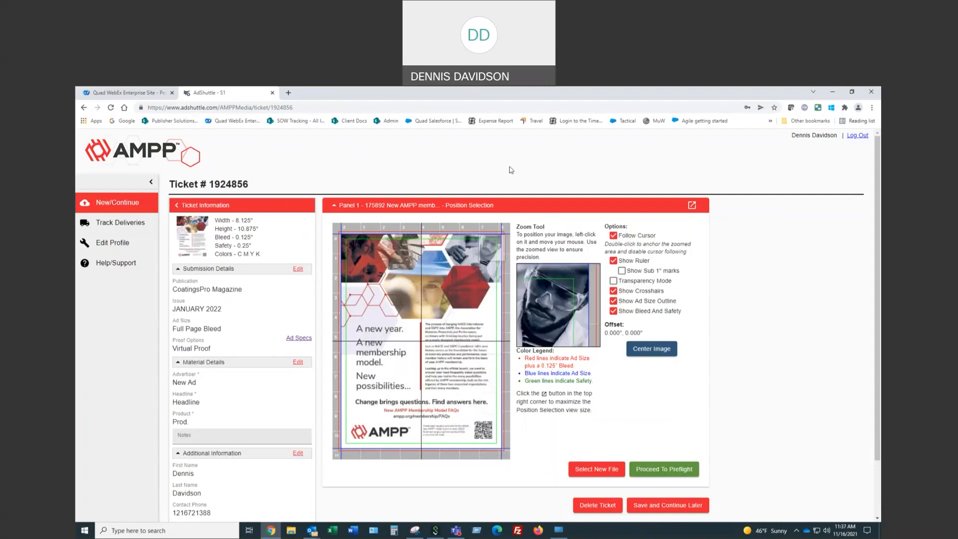
left_click(693, 206)
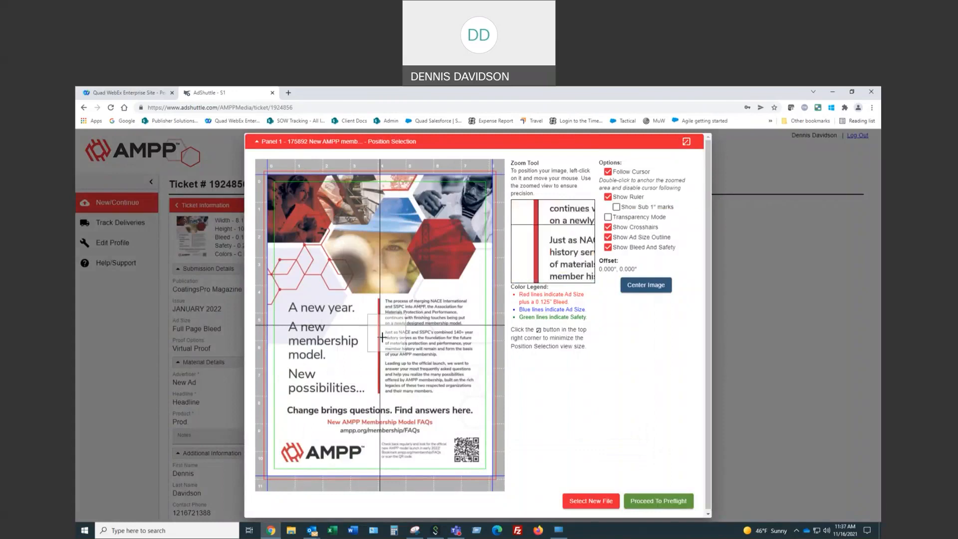
- Shift the ad image slightly as a trial, center it again and proceed to preflight
left_click_drag(380, 330, 378, 327)
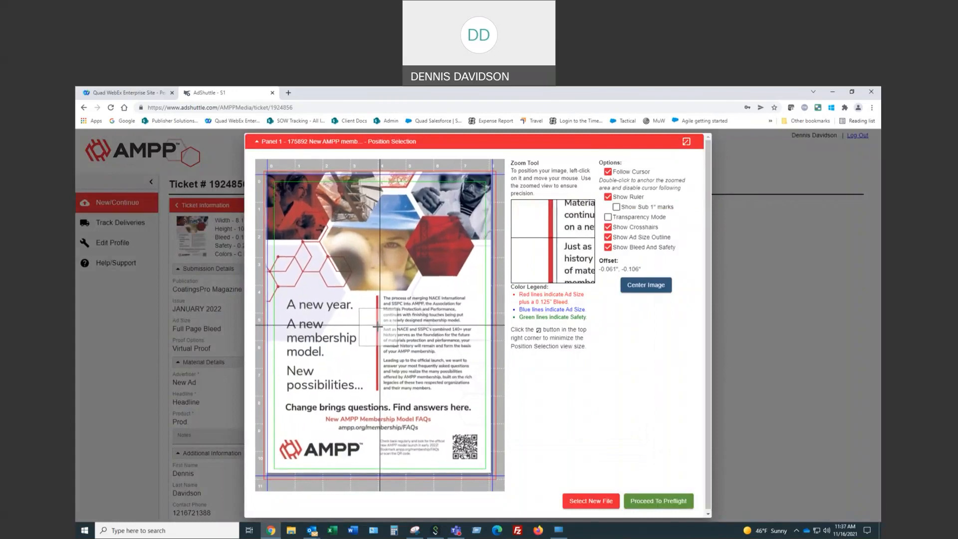
left_click(642, 292)
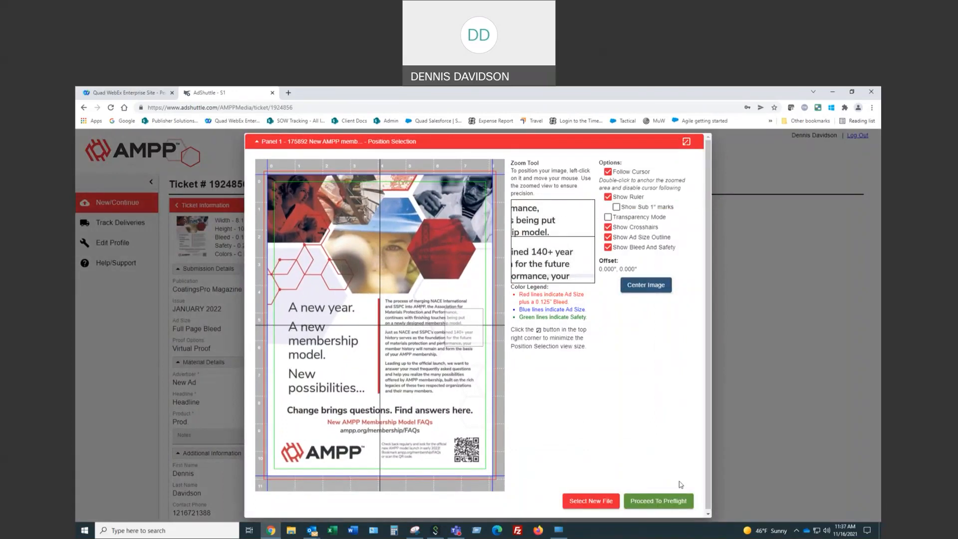
left_click(664, 502)
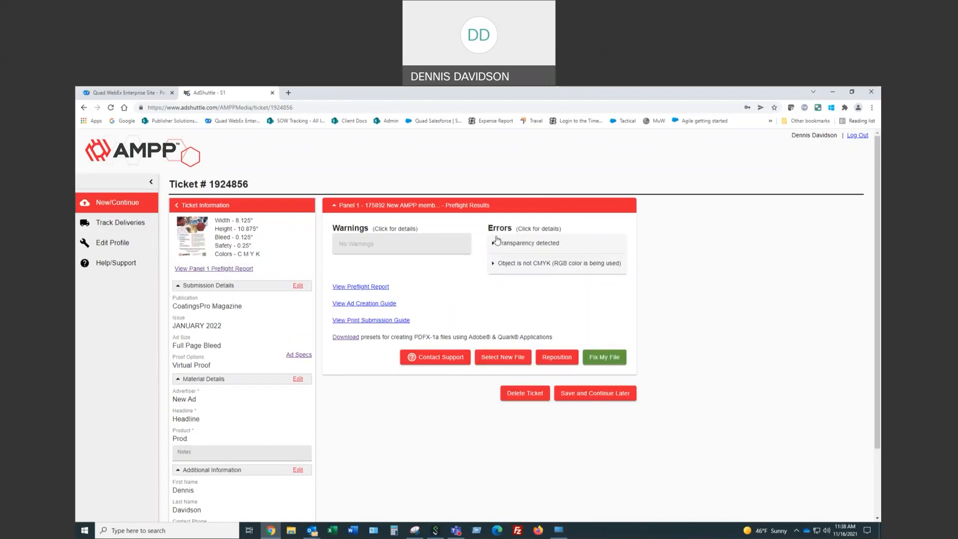
- Examine the details of the transparency and non-CMYK color errors in the preflight results
left_click(494, 245)
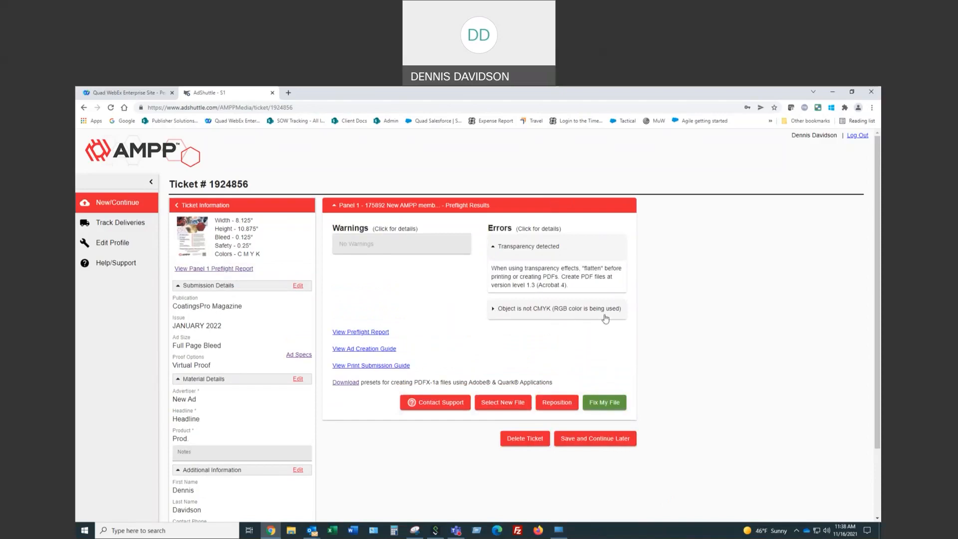
left_click(494, 309)
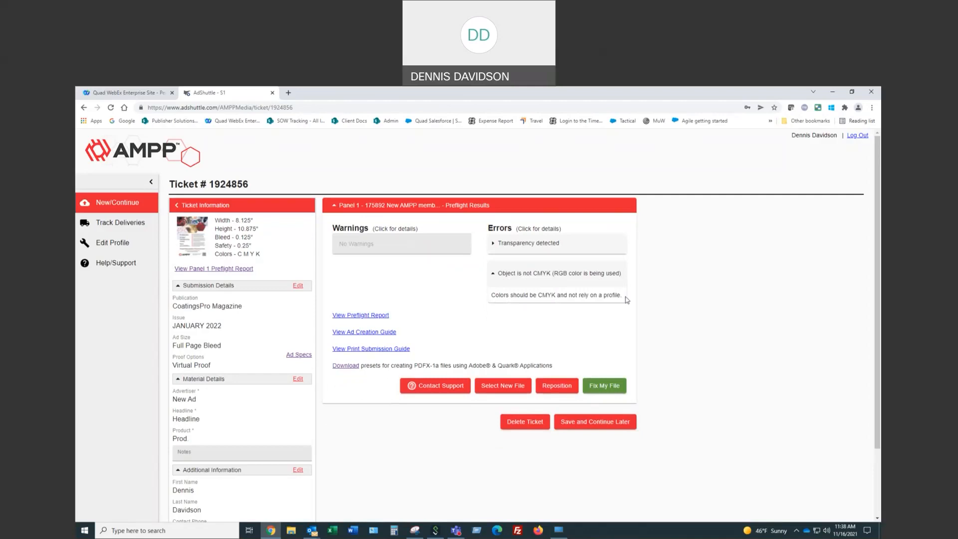
left_click(495, 275)
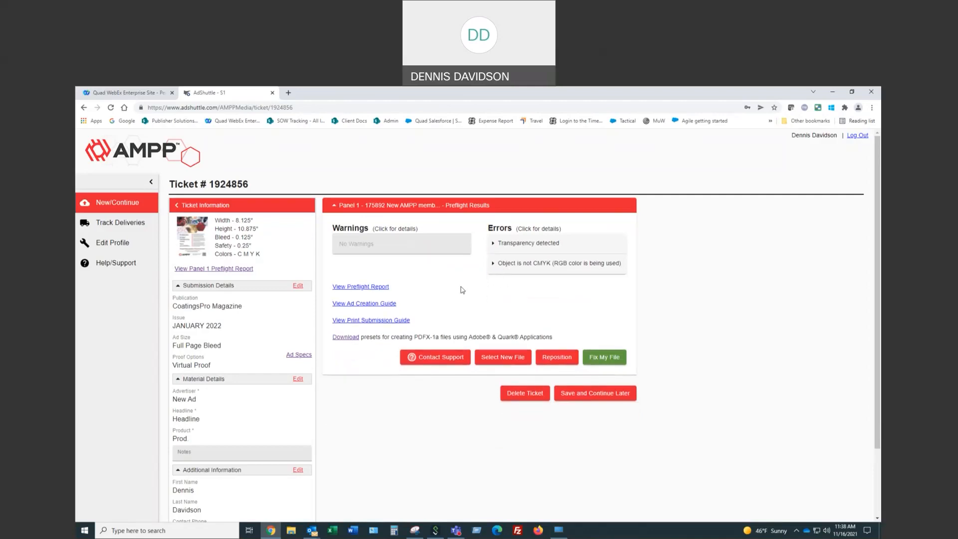
- Examine the flagged objects and their error notes in the ad's preflight report, then close the report
left_click(363, 288)
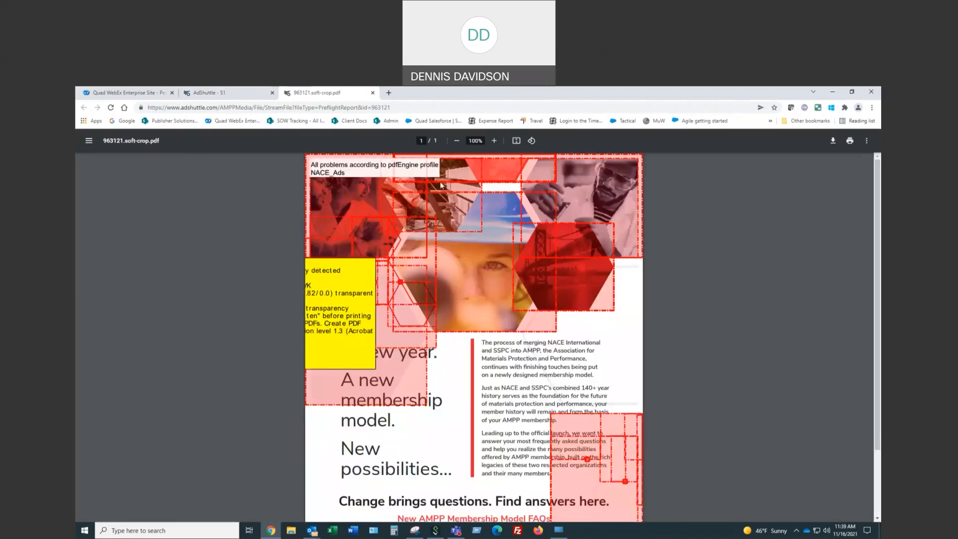
mouse_move(504, 176)
mouse_move(586, 190)
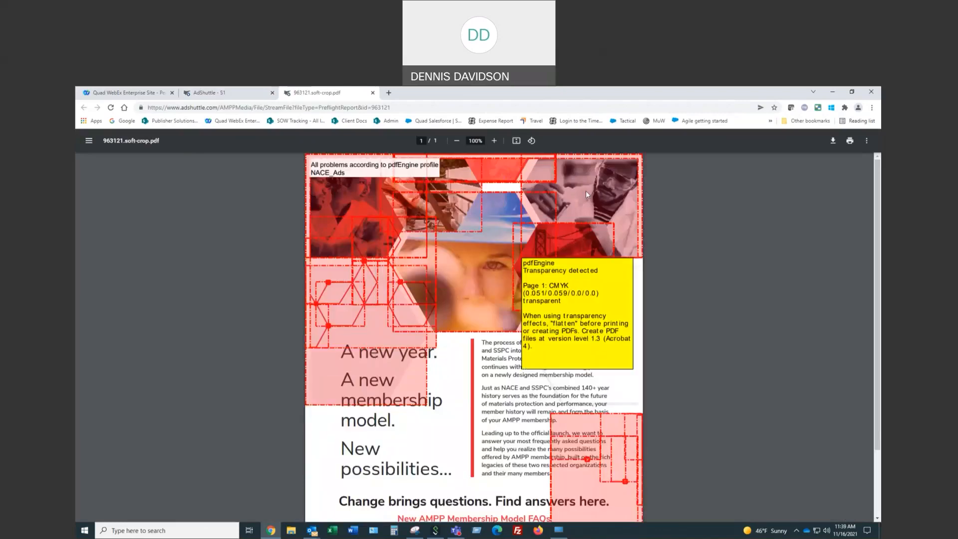
left_click(372, 94)
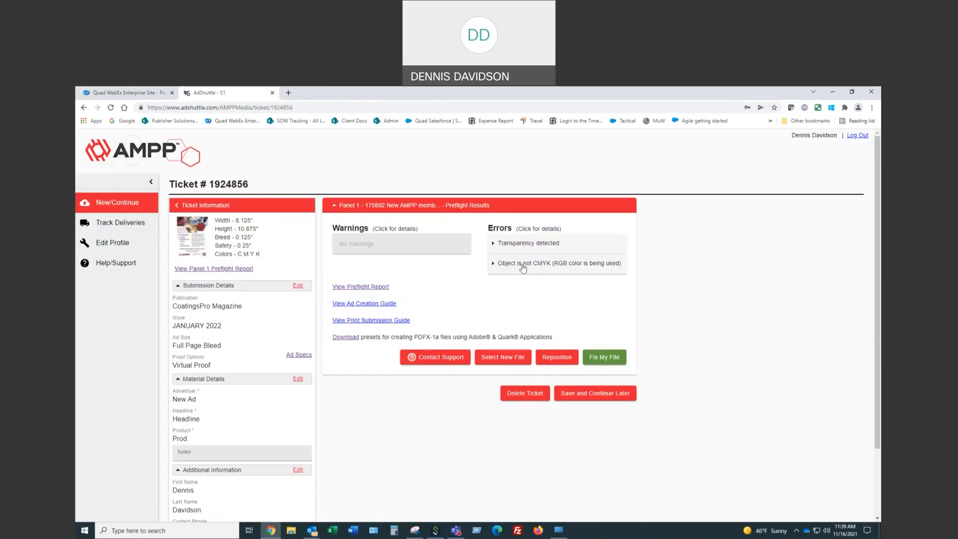
- Have the transparency and RGB color errors fixed automatically with Fix My File and proceed with the fixed file
left_click(606, 362)
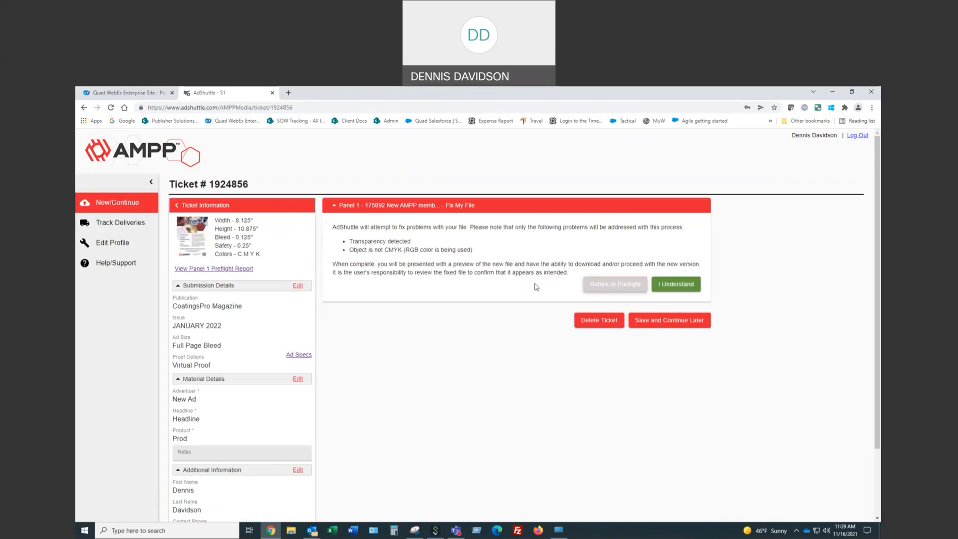
left_click(679, 290)
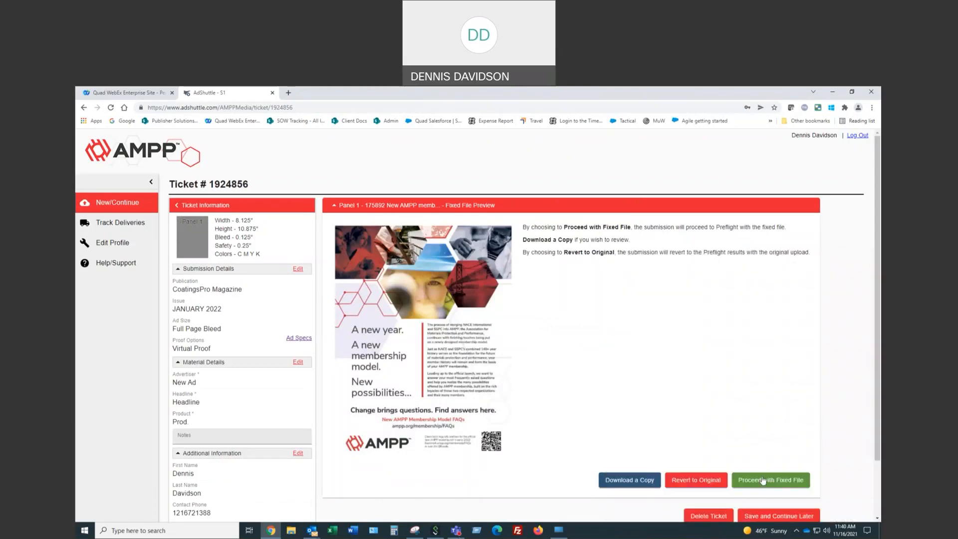
left_click(766, 481)
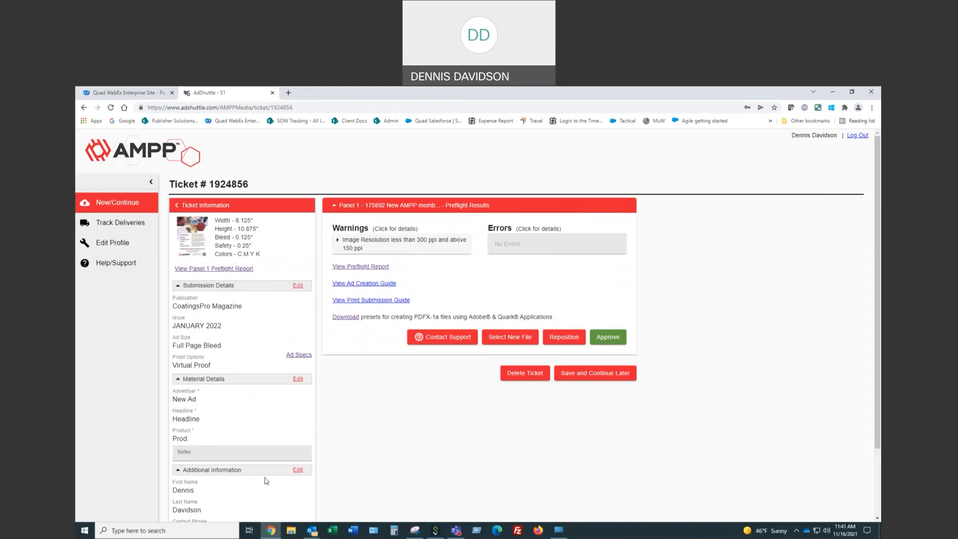
- Review the ticket information and approve the preflight results of the fixed ad file
scroll(399, 457, "down", 1)
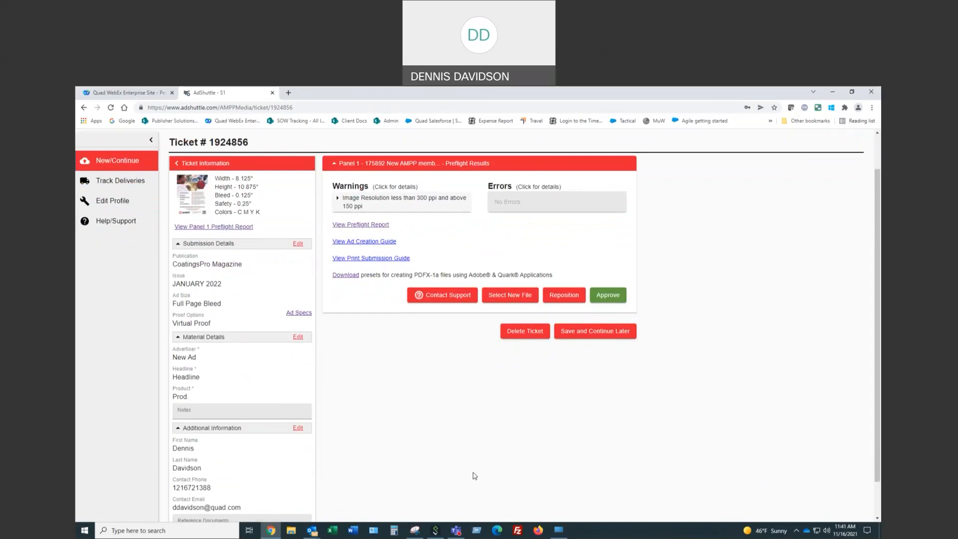
scroll(474, 476, "up", 1)
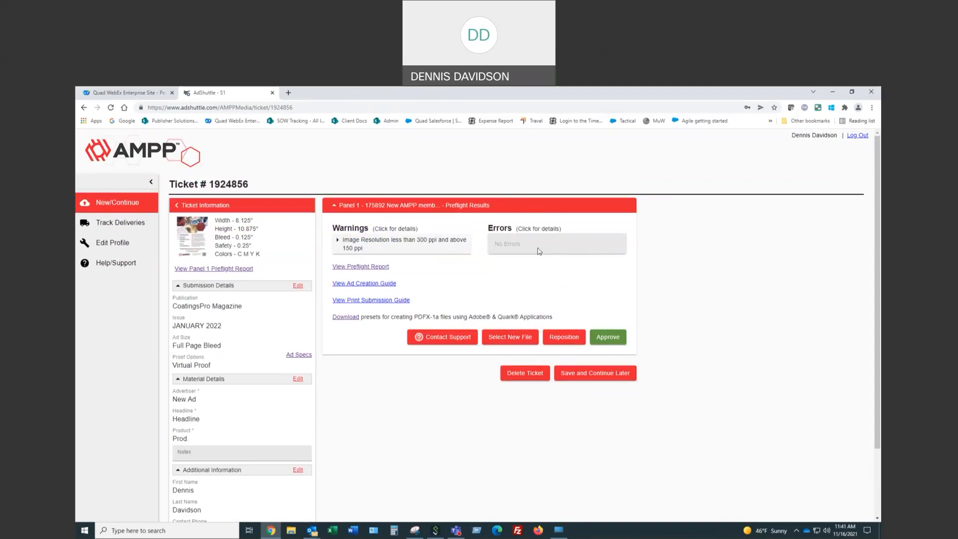
left_click(576, 370)
left_click(610, 344)
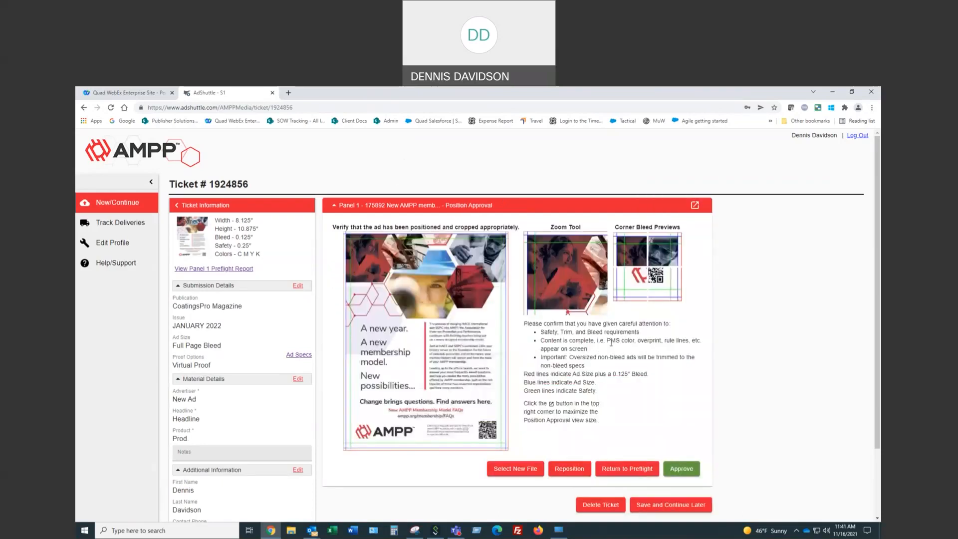
- Check the ad in the maximized Position Approval view, approve its position and deliver the ad to the publisher
left_click(695, 205)
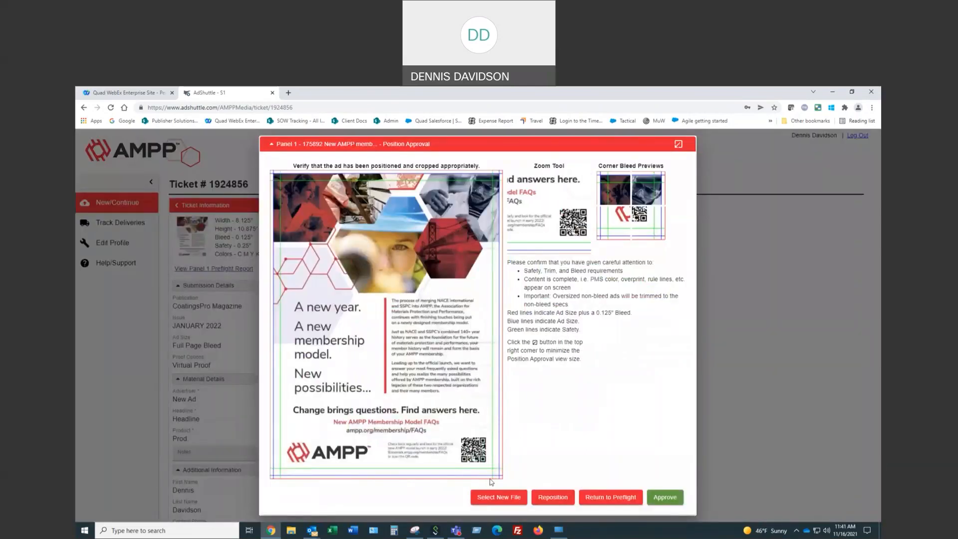
left_click(660, 499)
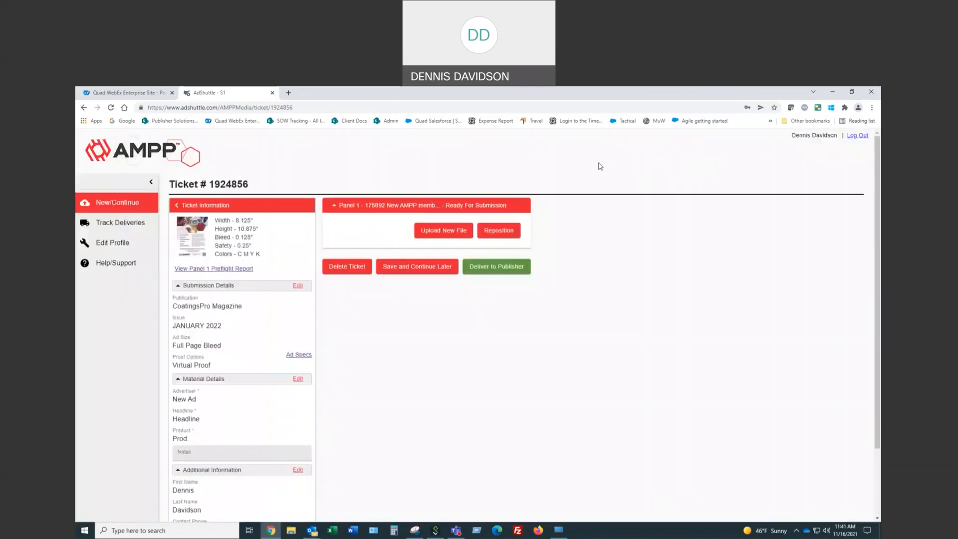
left_click(494, 268)
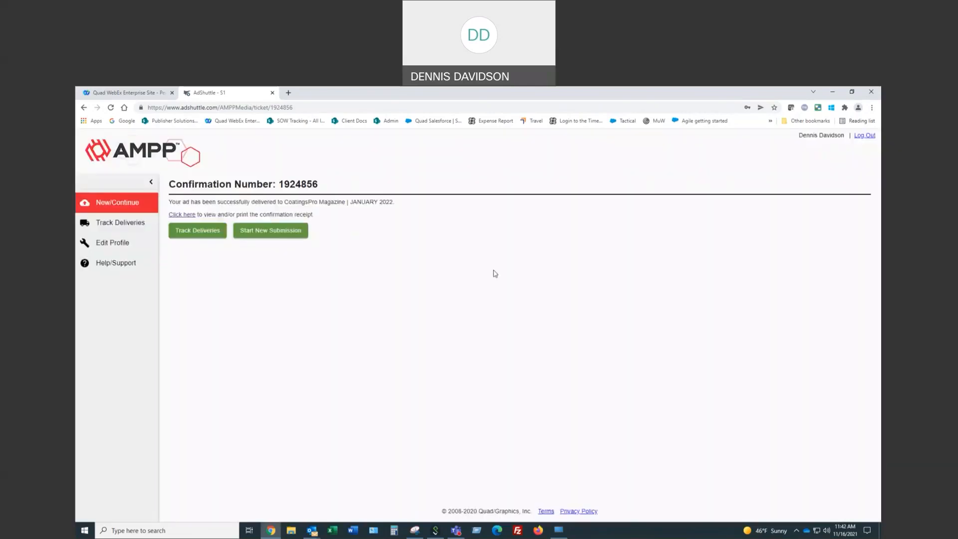
- Look up the just-submitted CoatingsPro Magazine ticket in the delivery tracking and read through its Ad Ticket Confirmation
left_click(119, 225)
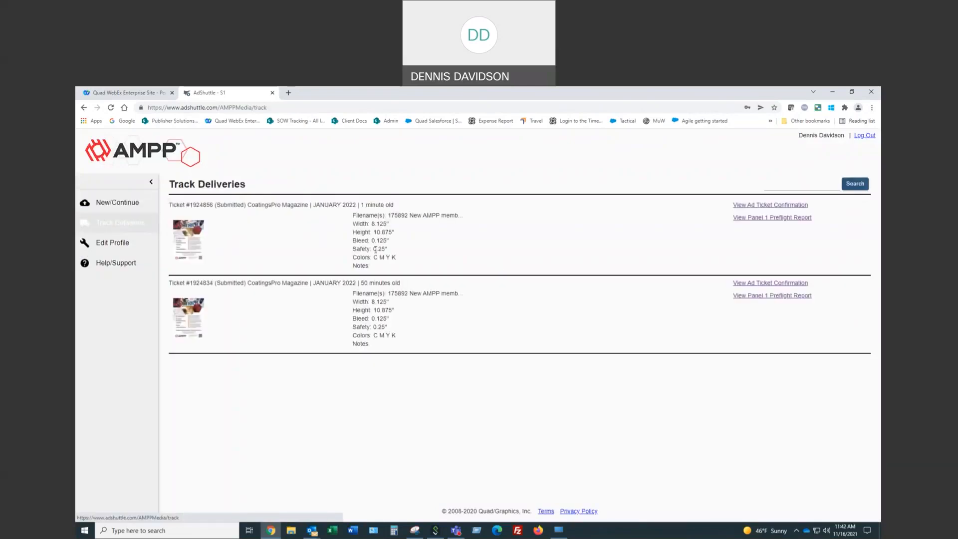
left_click(773, 210)
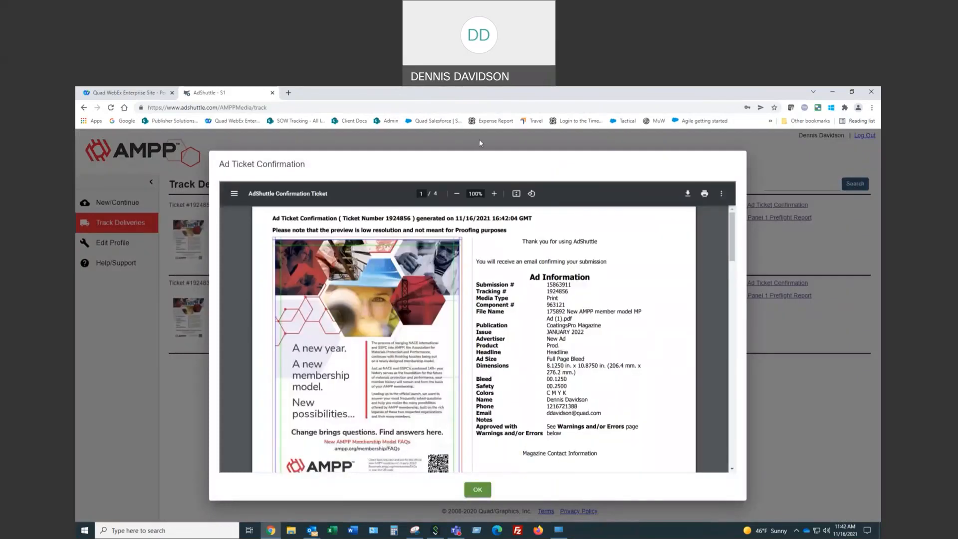
triple_click(482, 159)
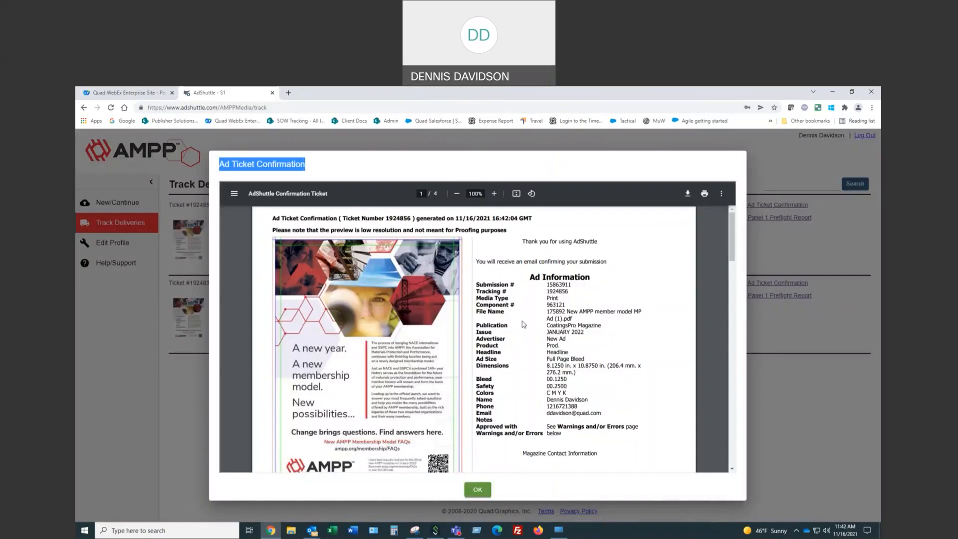
scroll(524, 325, "down", 5)
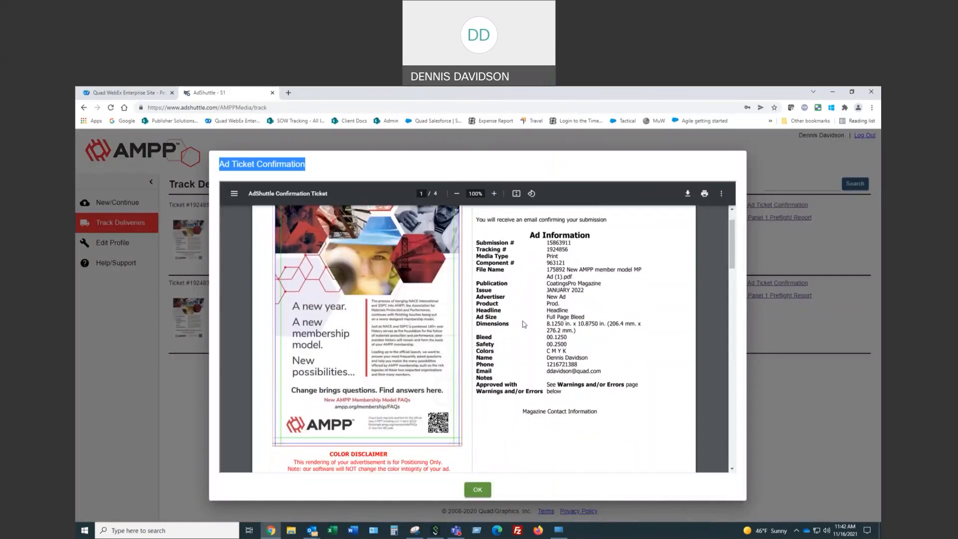
scroll(523, 315, "up", 8)
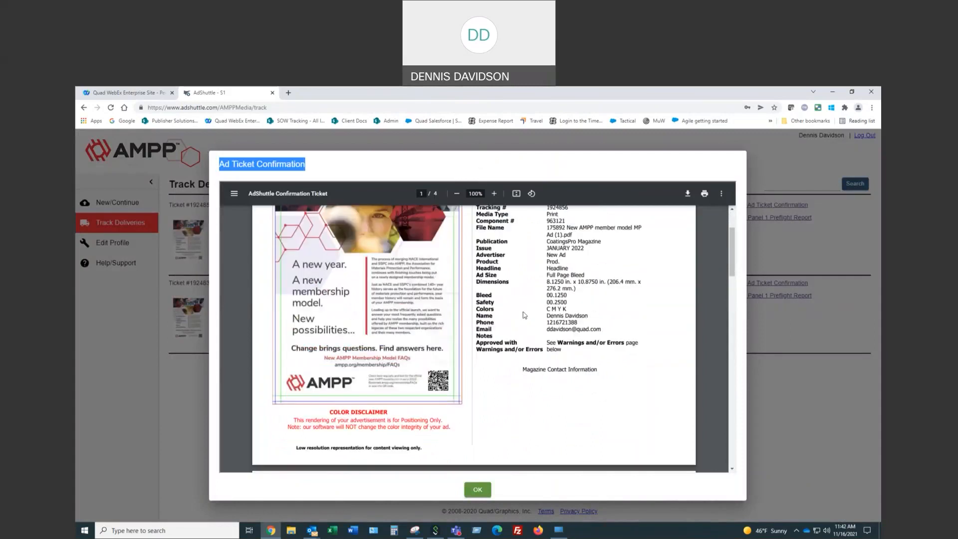